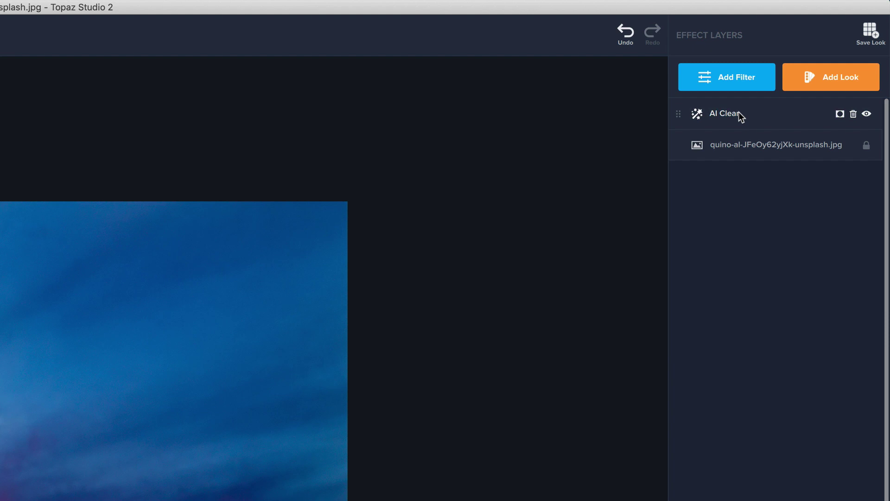
Step: Add the Creative category's Color Theme filter to the sunset beach photo
left_click(738, 79)
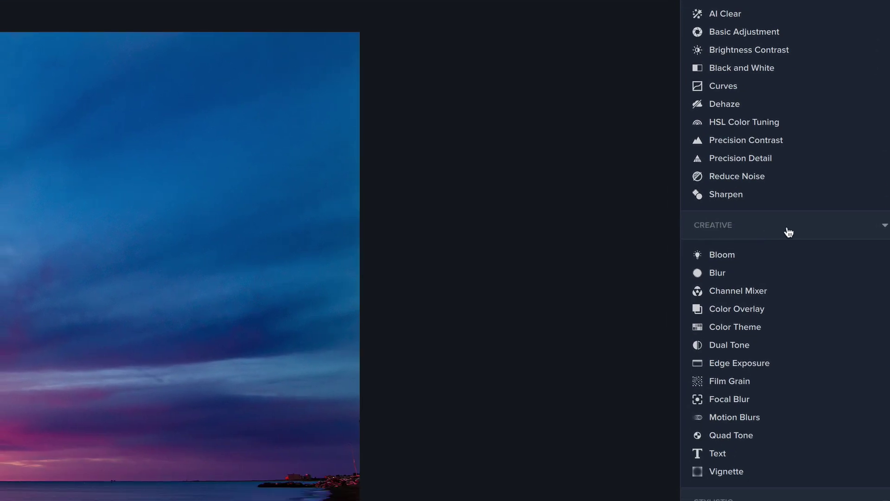
left_click(742, 327)
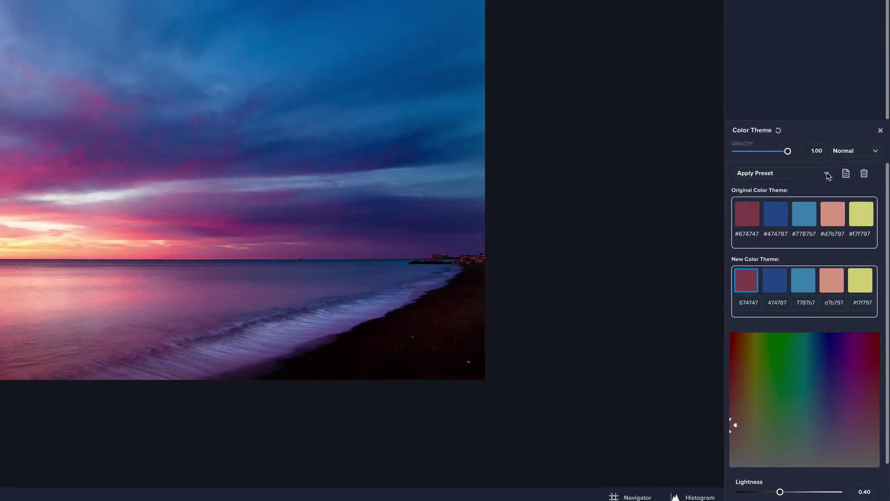
Step: Try the Blush, dark teal and Desert color theme presets, ending on a purple preset
left_click(828, 174)
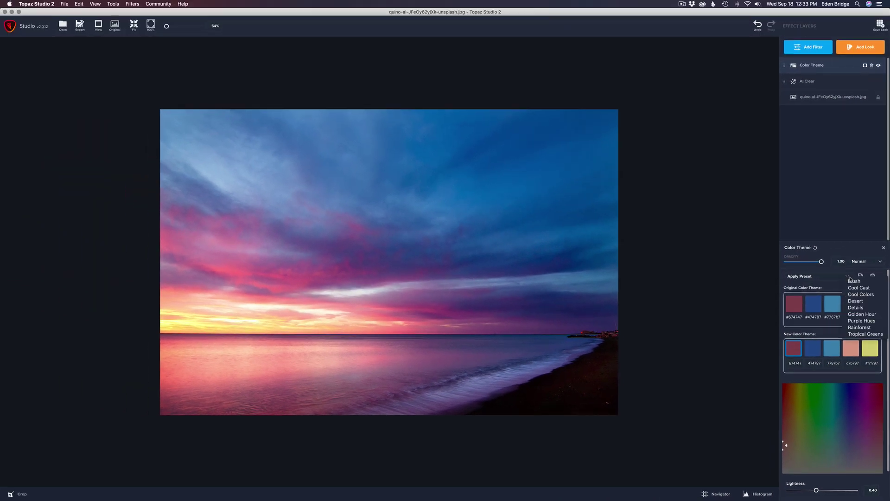
left_click(854, 281)
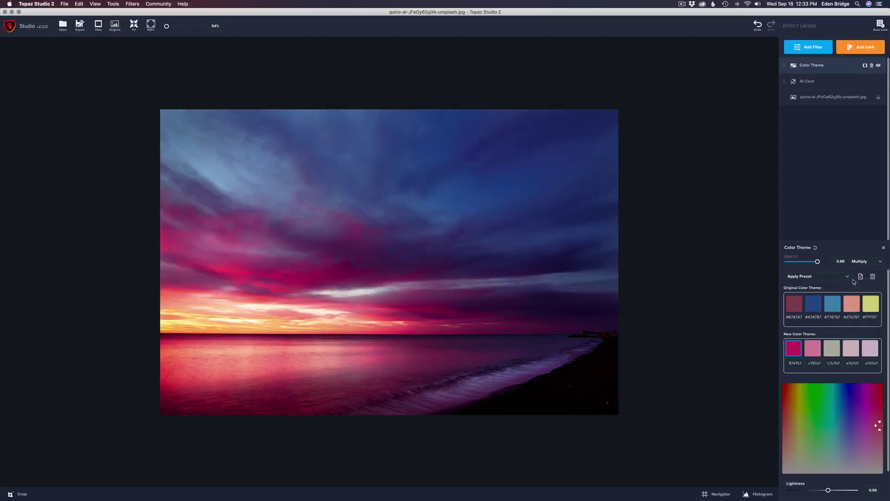
left_click(848, 277)
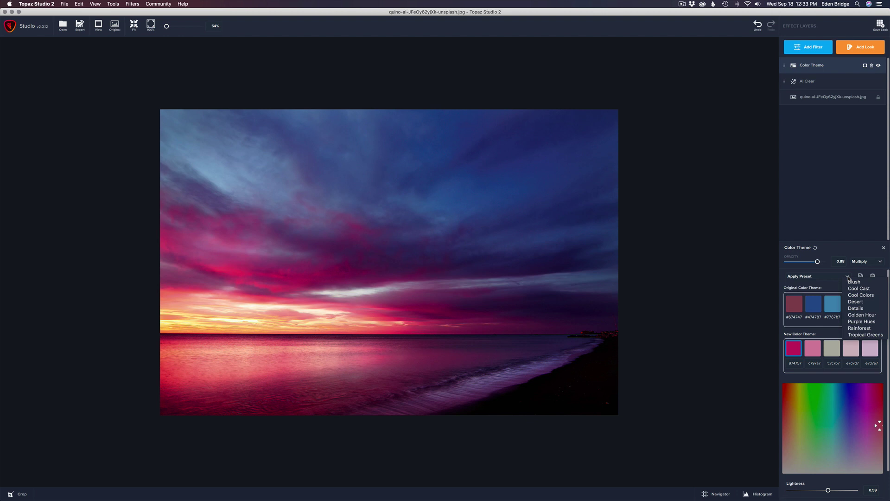
left_click(853, 288)
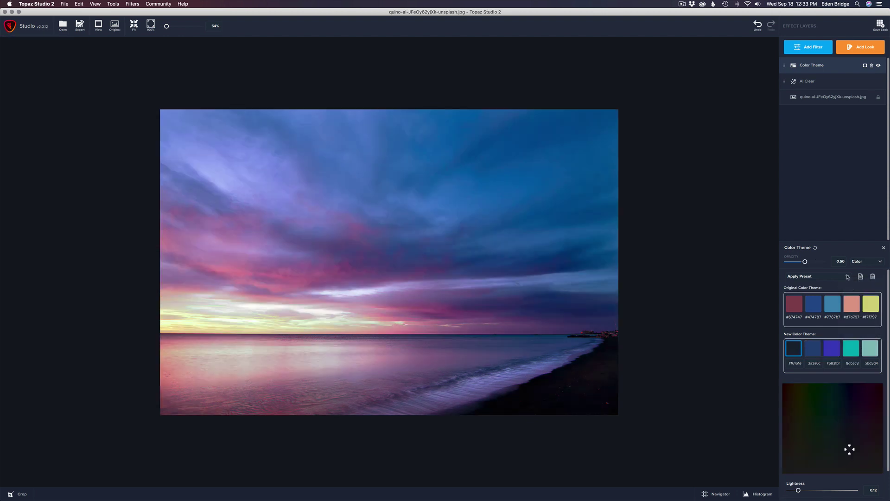
left_click(848, 277)
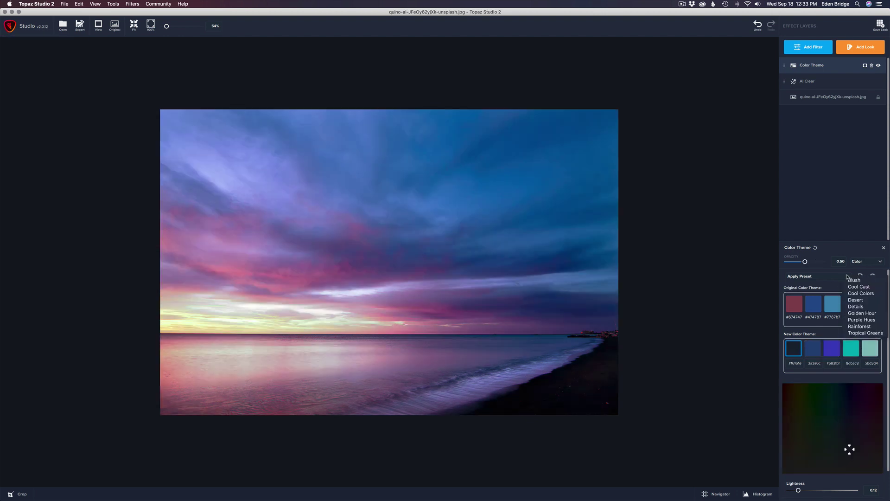
left_click(858, 301)
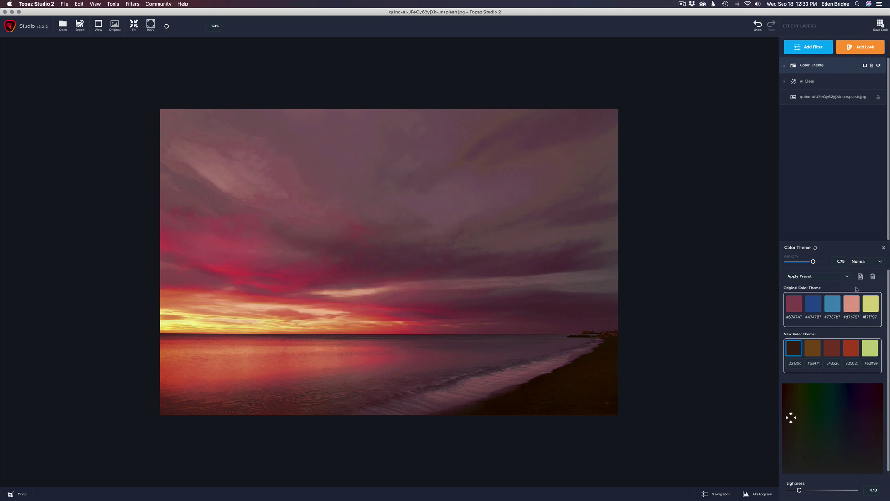
left_click(849, 277)
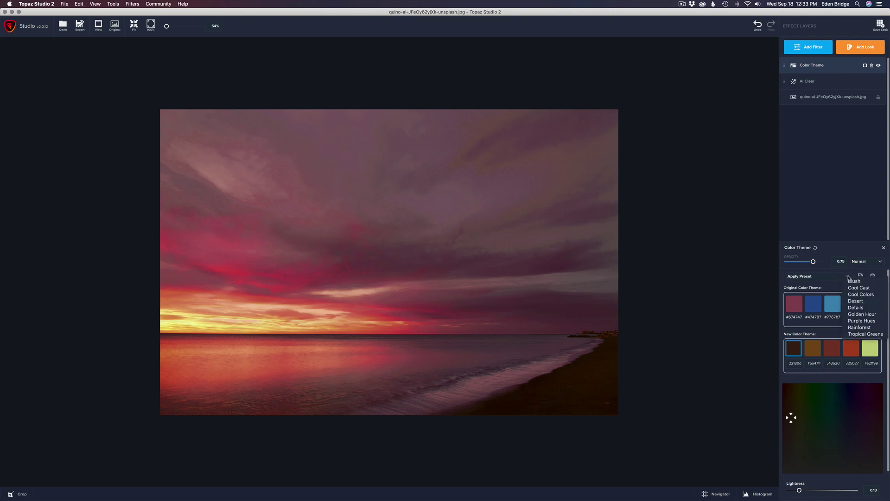
left_click(859, 314)
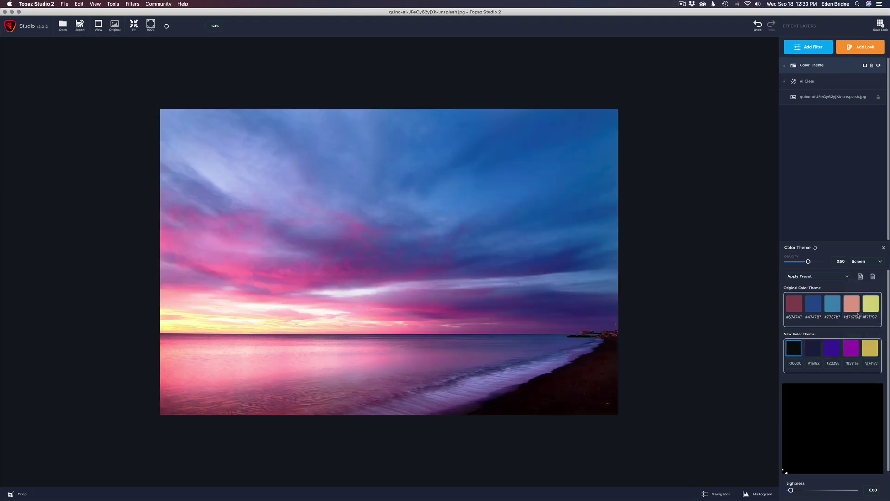
Step: Reset the new swatches to the photo's original colours and review Details and Suppress Artifacts
left_click(816, 248)
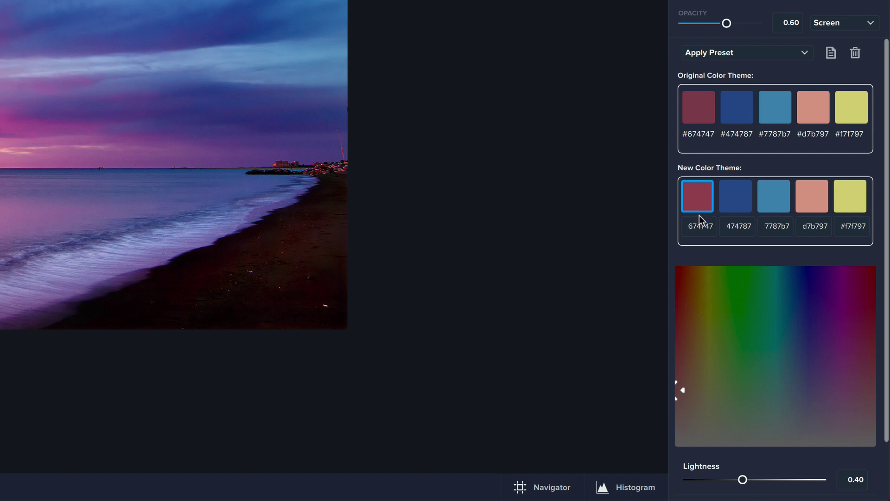
scroll(730, 341, "down", 2)
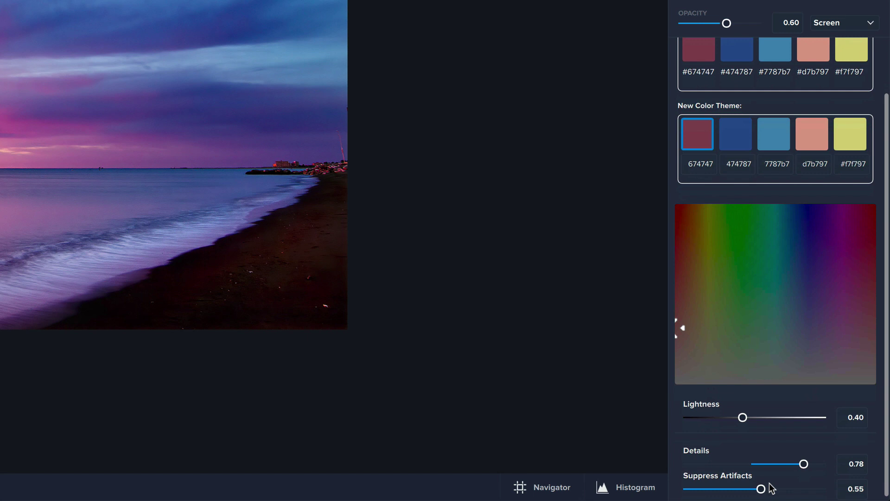
scroll(770, 273, "up", 3)
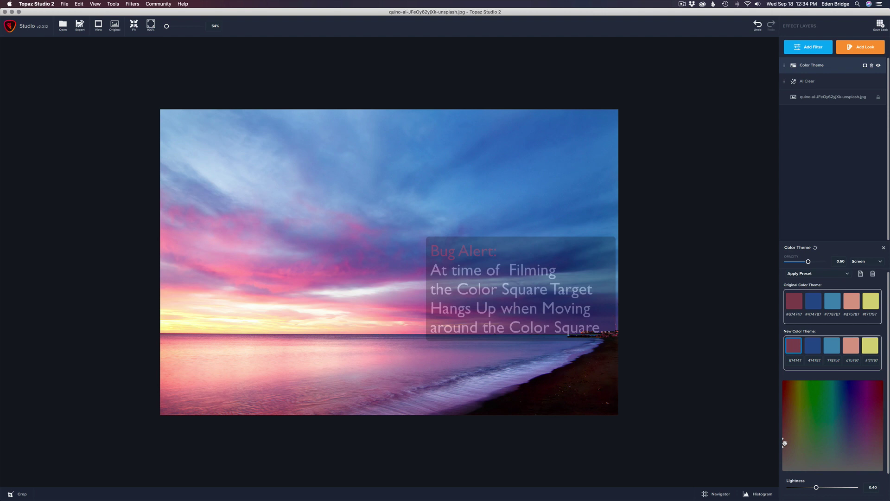
Step: Recolor the first new swatch, trying olive, green, red and dark blue before settling on olive-brown
left_click_drag(785, 443, 810, 439)
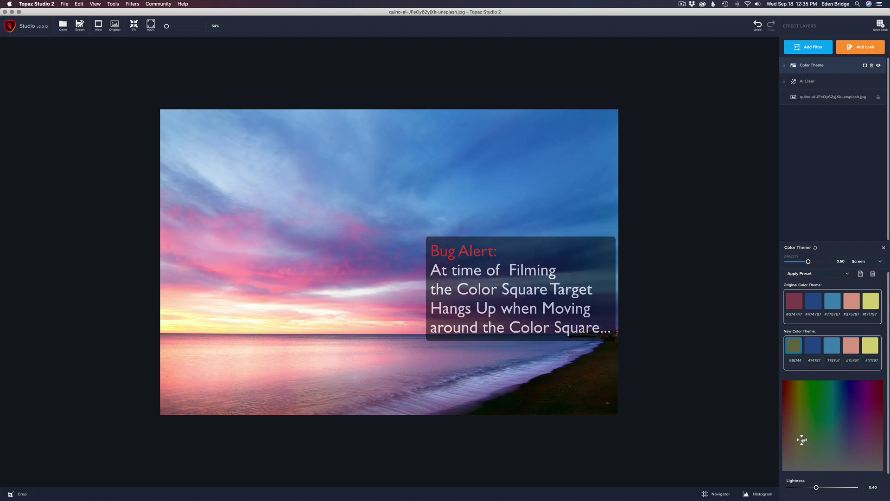
mouse_move(802, 439)
left_mouse_down()
mouse_move(815, 437)
mouse_move(802, 434)
left_mouse_up()
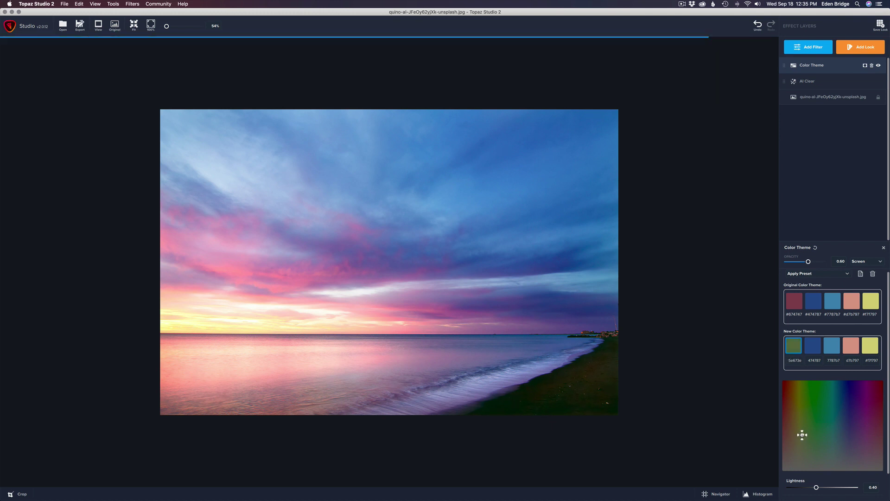
left_click(788, 408)
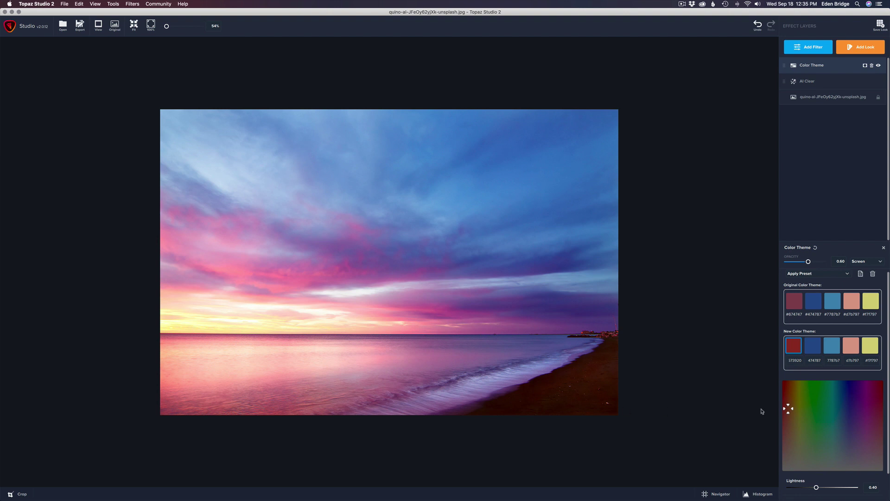
left_click(851, 403)
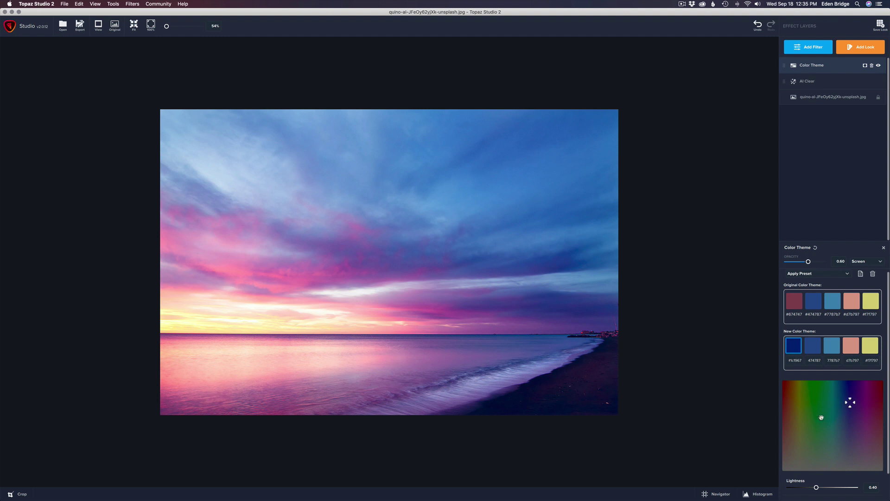
left_click(798, 428)
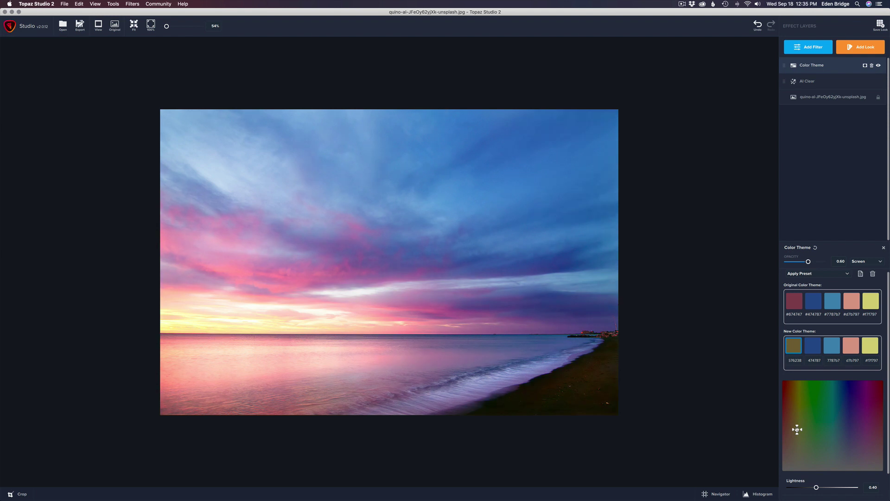
left_click(799, 429)
left_click_drag(798, 429, 795, 420)
left_click_drag(795, 412, 796, 421)
Step: Lower the first swatch's Lightness to about 0.26 for a deep brown
scroll(821, 452, "down", 2)
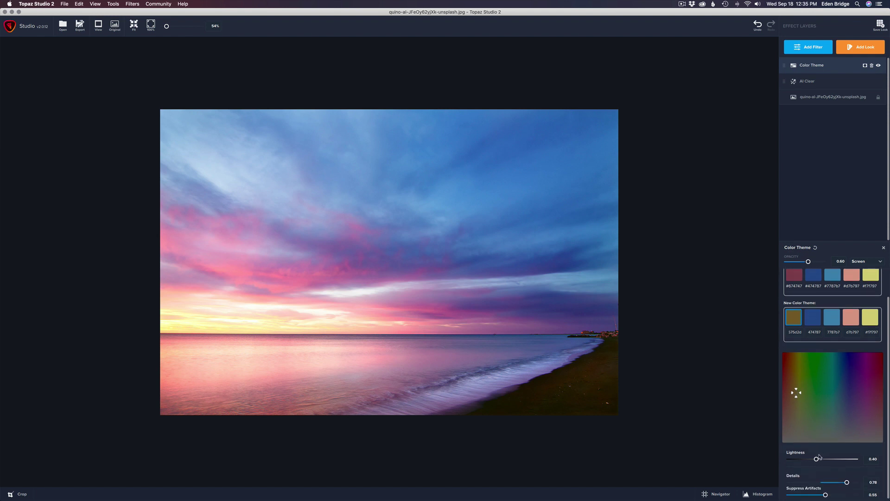
mouse_move(818, 460)
left_mouse_down()
mouse_move(848, 459)
mouse_move(807, 458)
left_mouse_up()
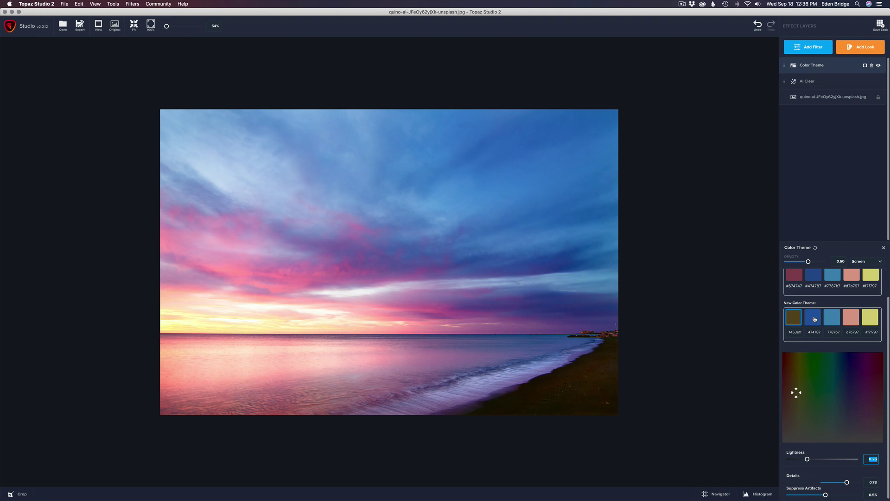
Step: Make the second new swatch a vivid purple-magenta with Lightness about 0.54
left_click(815, 318)
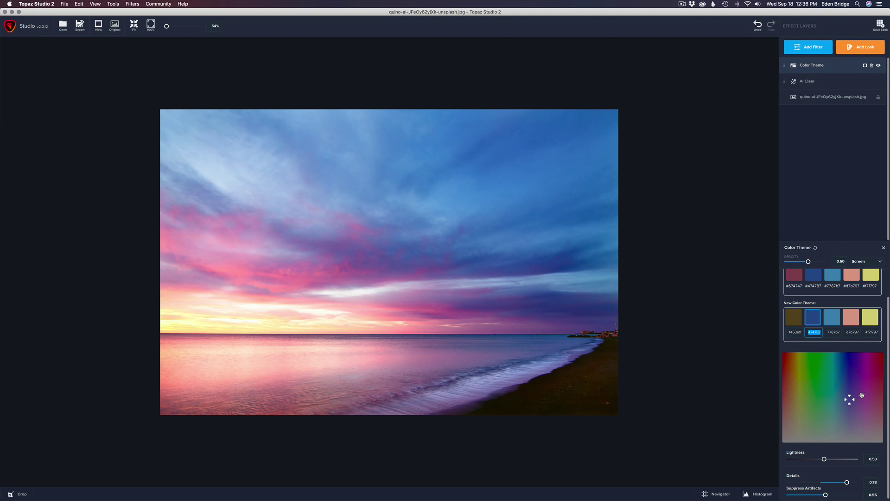
left_click(862, 395)
left_click_drag(862, 395, 862, 382)
mouse_move(824, 459)
left_mouse_down()
mouse_move(844, 460)
mouse_move(820, 460)
mouse_move(833, 459)
left_mouse_up()
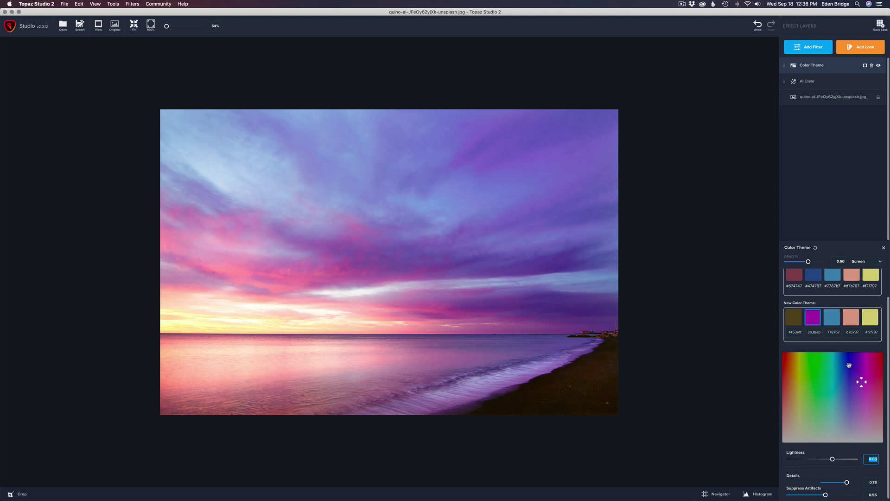
scroll(849, 366, "up", 3)
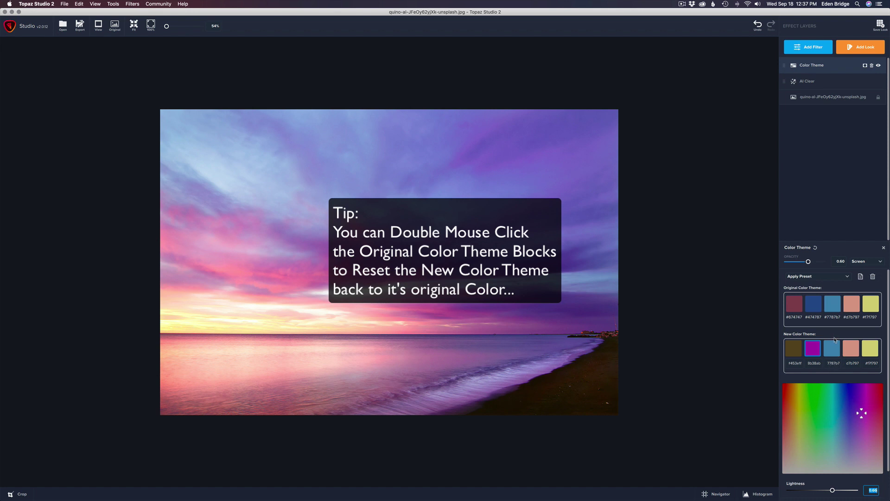
Step: Set the third new swatch to a bright purplish magenta with Lightness 0.82
left_click(834, 350)
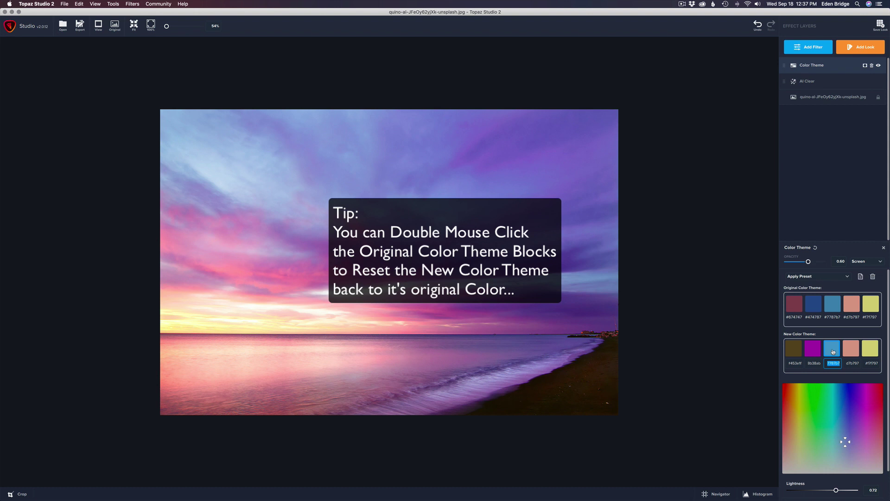
left_click(865, 422)
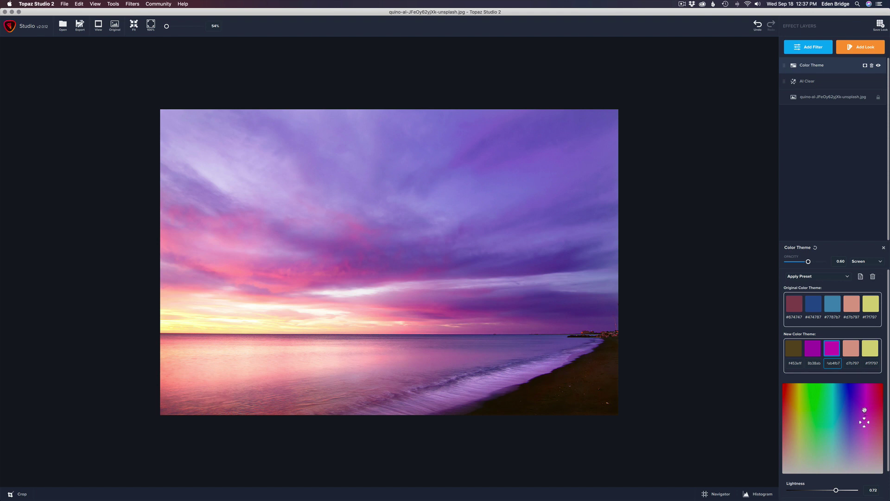
left_click(865, 410)
left_click_drag(836, 490, 850, 492)
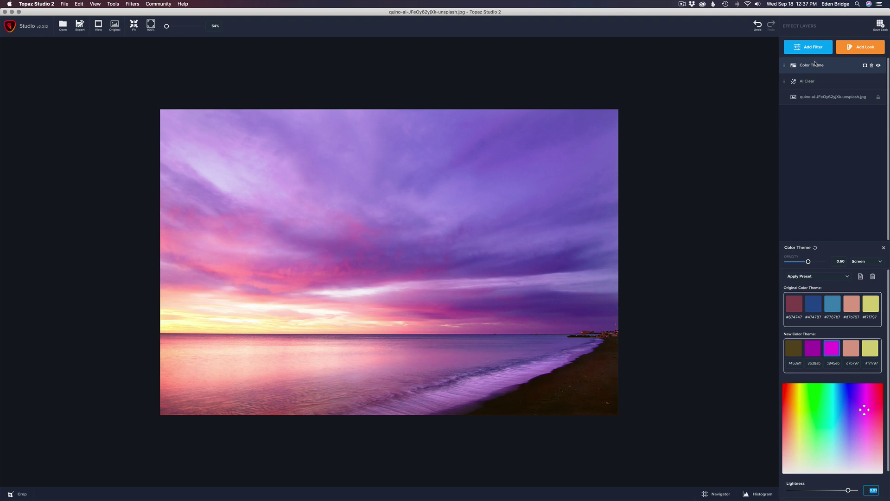
Step: Hide and re-show the Color Theme layer to compare, then reopen its settings
left_click(879, 65)
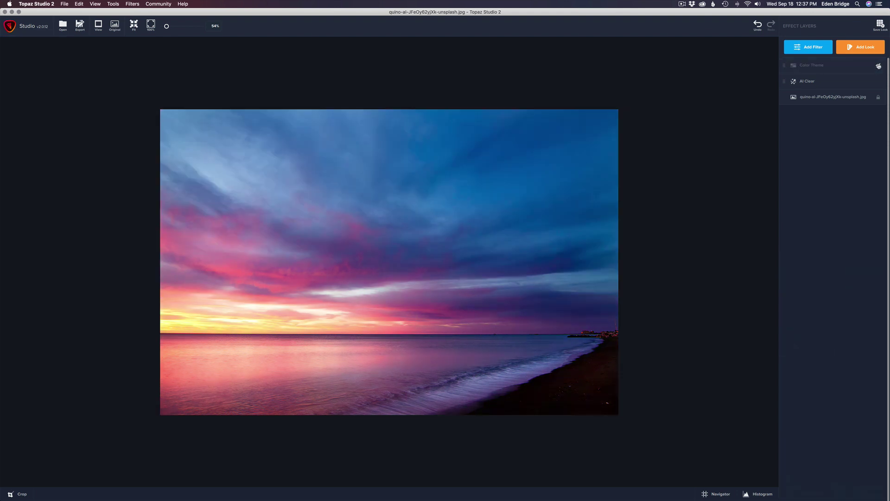
left_click(878, 66)
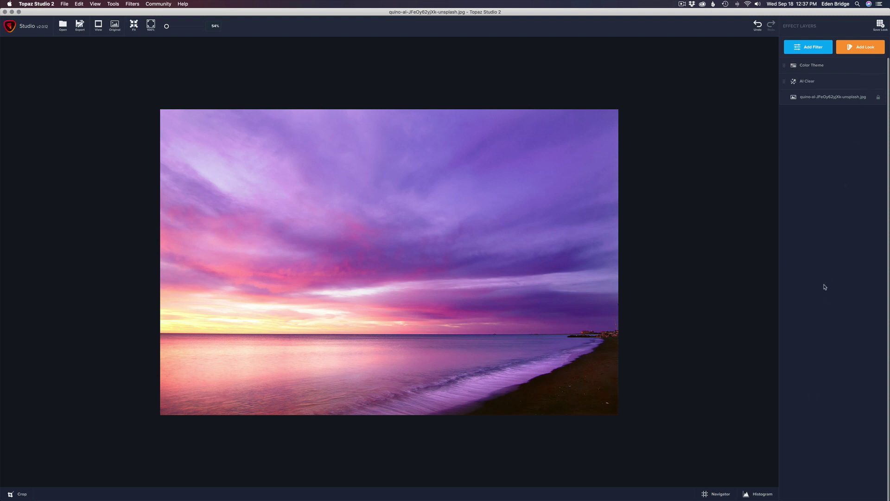
left_click(823, 67)
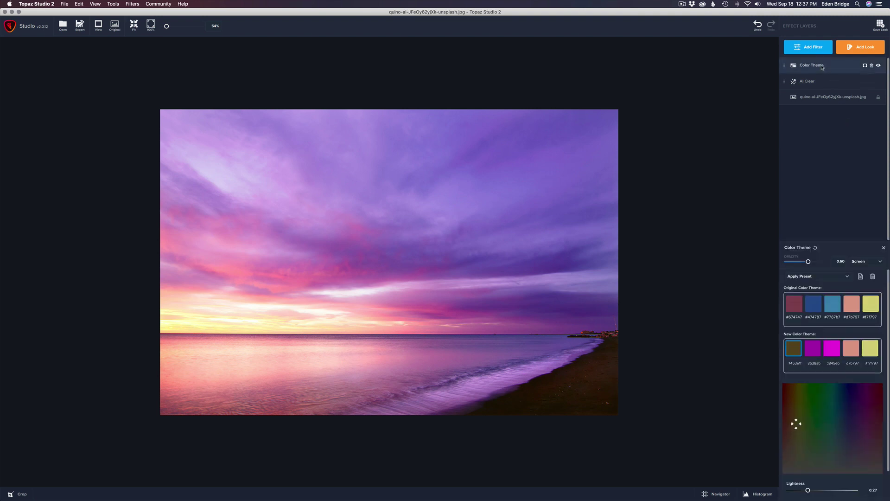
Step: Change the fourth new swatch from peach to a dark olive brown (4c450c)
left_click(851, 351)
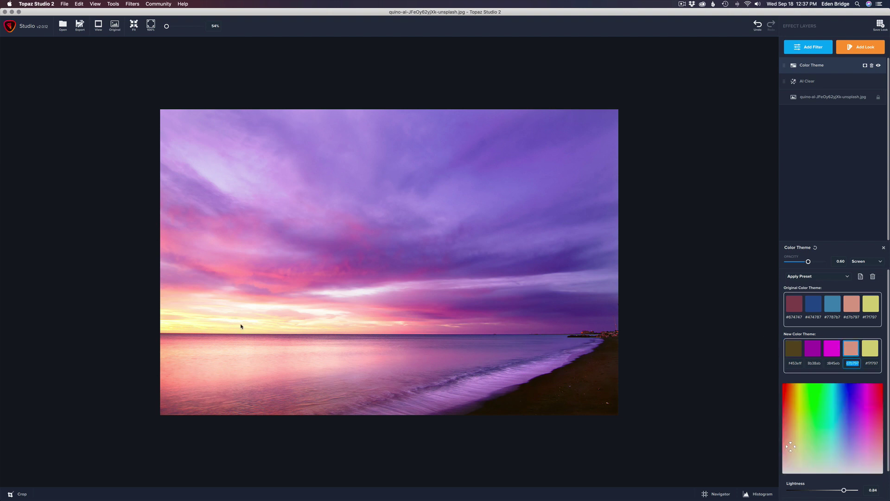
left_click(796, 419)
left_click(797, 405)
left_click_drag(844, 490, 811, 491)
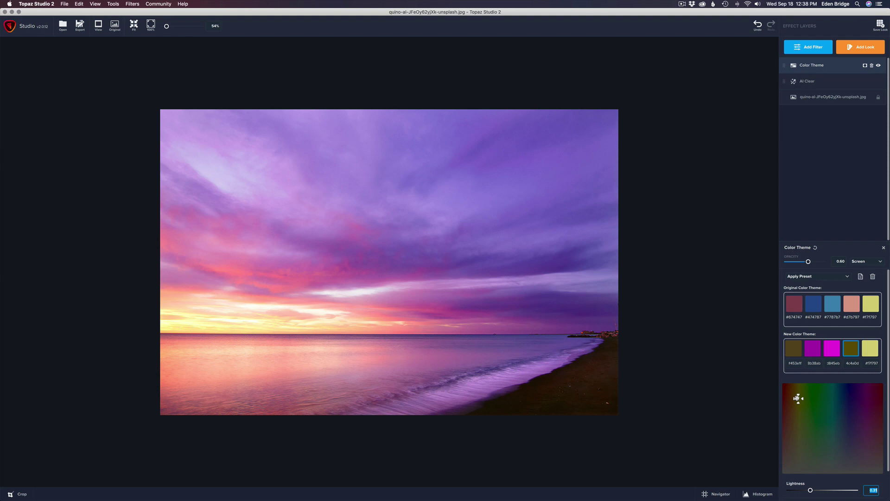
left_click_drag(797, 398, 797, 395)
key("backslash")
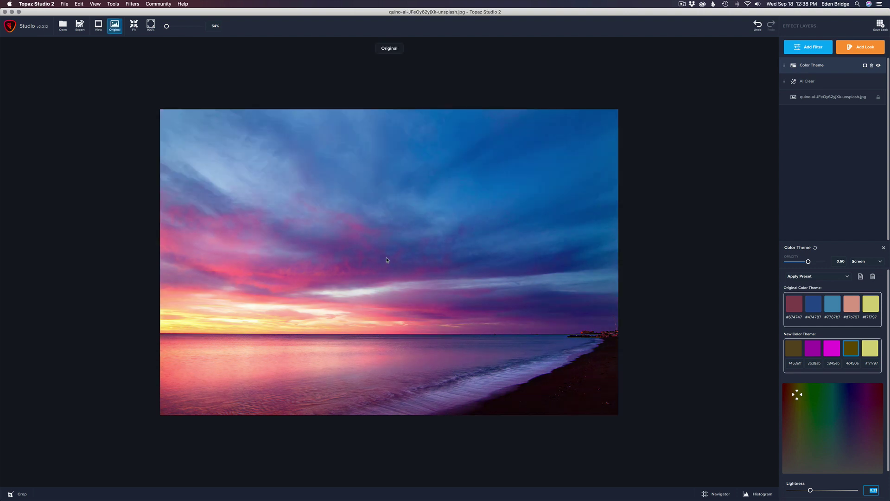
key("backslash")
key("backslash")
key("backslash")
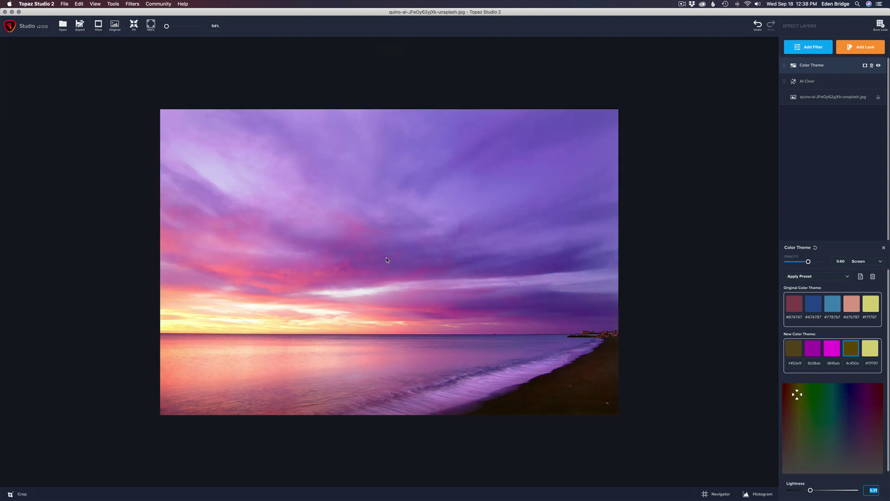
key("backslash")
key("backslash")
Step: Give the fifth new swatch a darker yellow hue instead of pale yellow
left_click(872, 349)
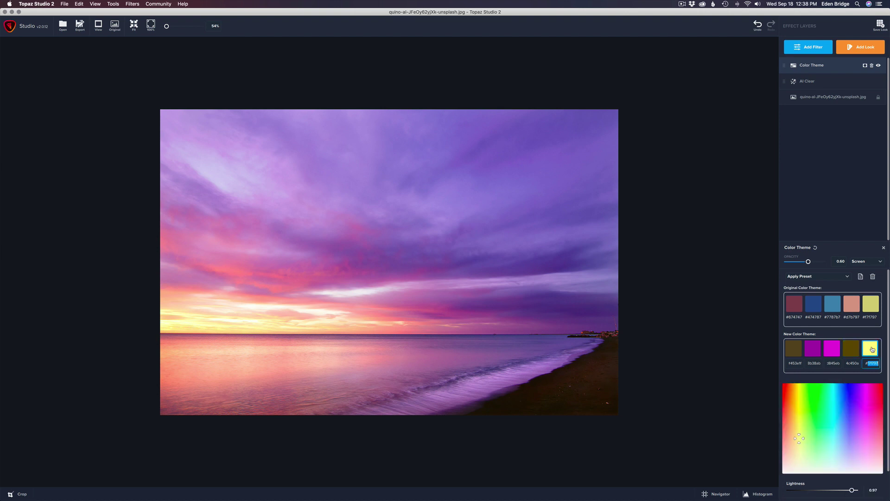
left_click(796, 406)
left_click(798, 393)
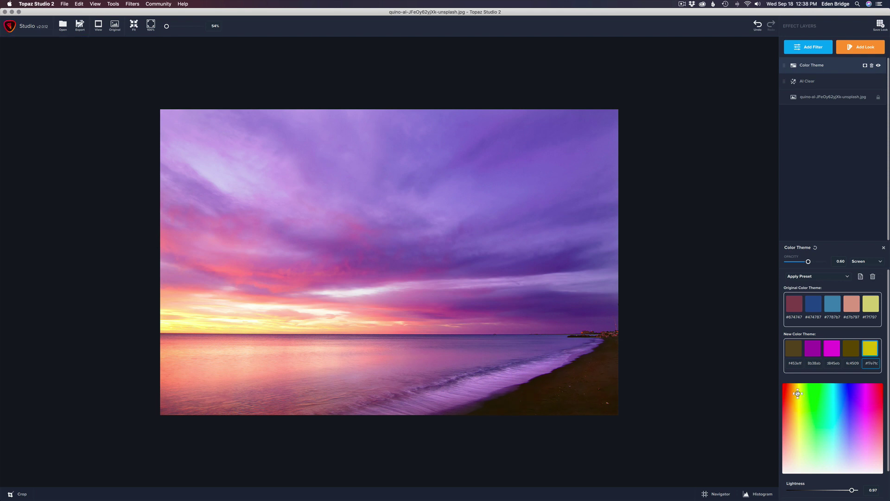
Step: Set the fifth swatch's Lightness to 0.45 for dark olive-gold (736b0d), then compare with the original
left_click(836, 491)
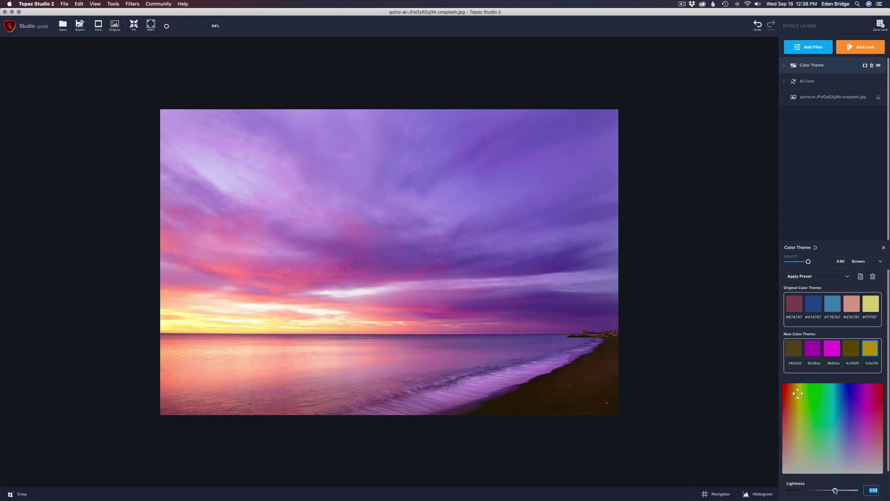
left_click(810, 491)
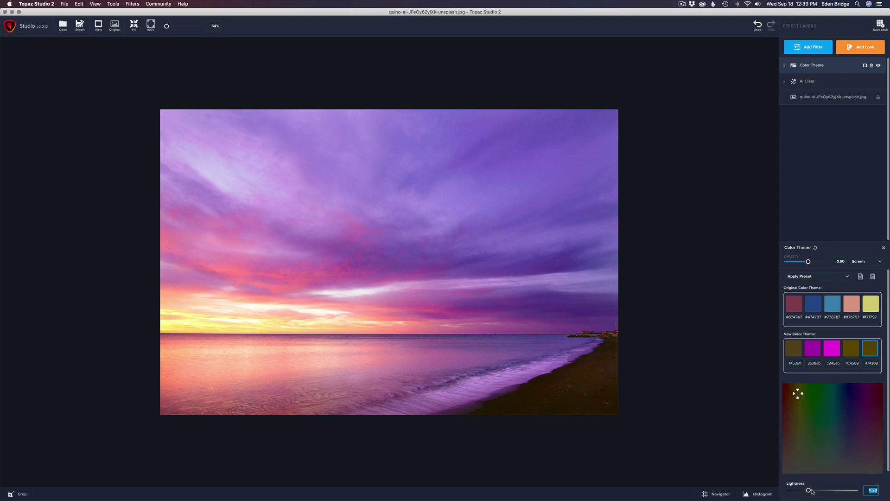
left_click_drag(810, 491, 826, 490)
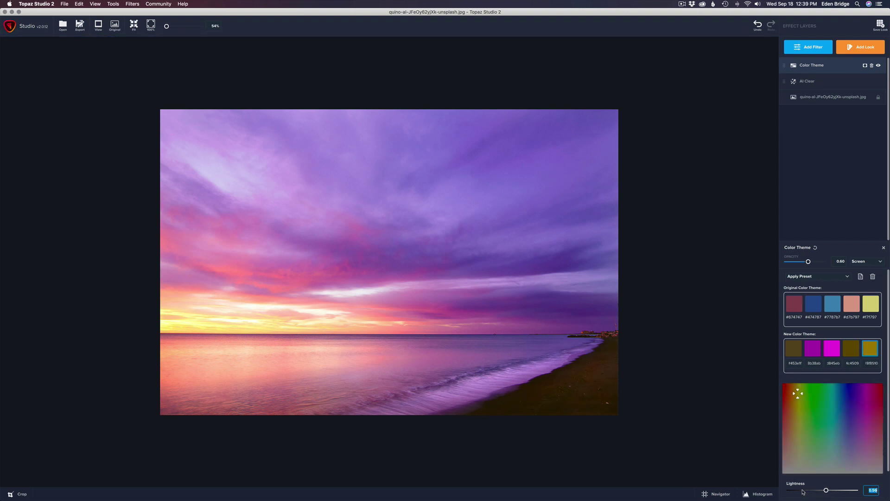
left_click(801, 490)
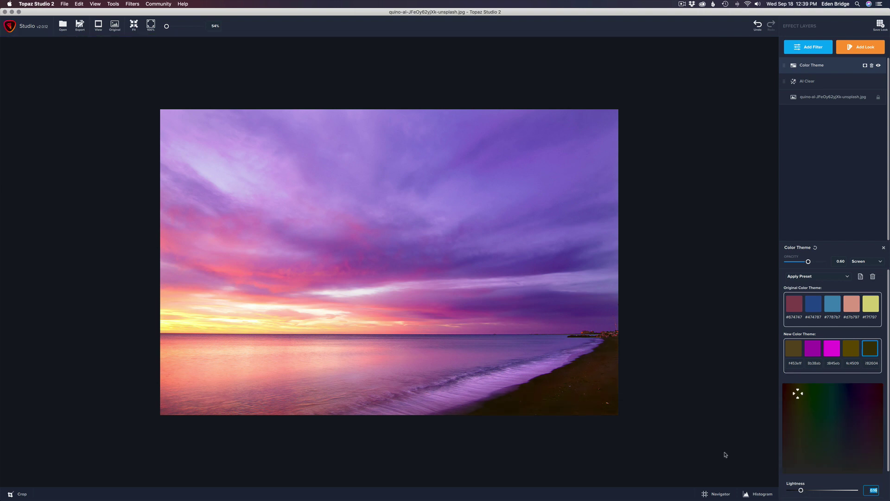
left_click(817, 491)
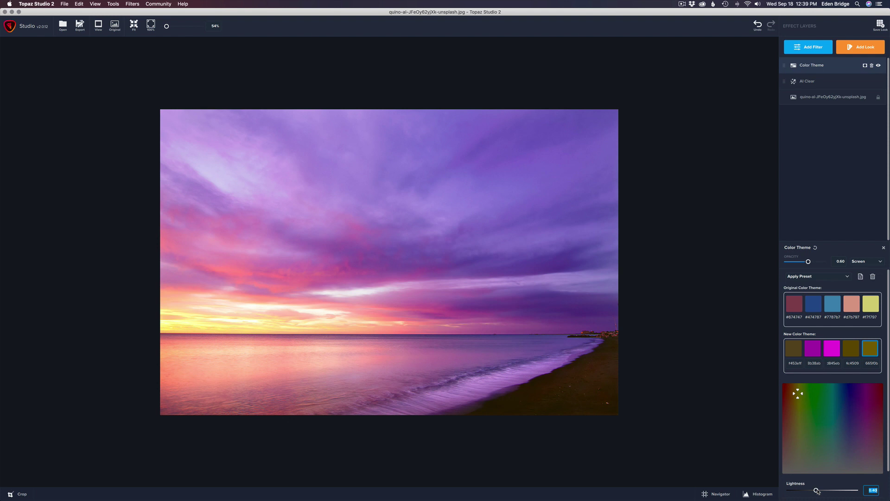
left_click(820, 491)
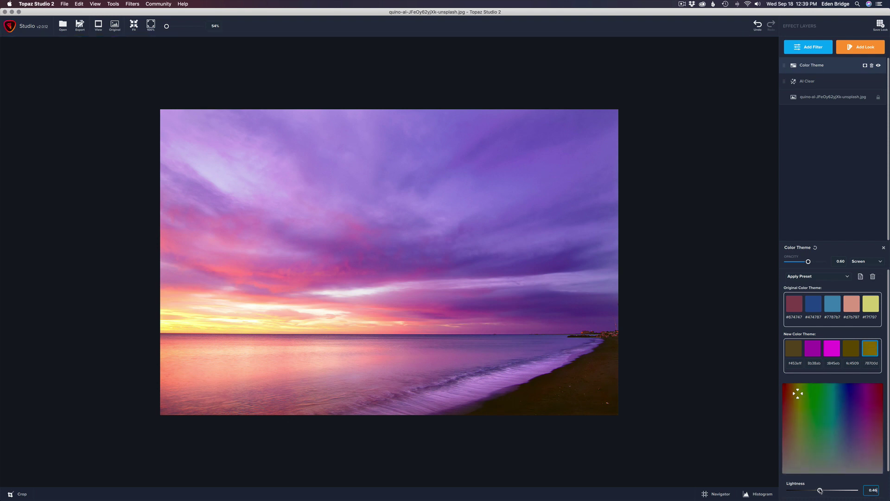
left_click(819, 490)
left_click(393, 266)
Step: Try Color Theme Details at 1.00, 0.40 and 0.64, settling at about 0.59
scroll(880, 380, "down", 2)
scroll(881, 381, "down", 1)
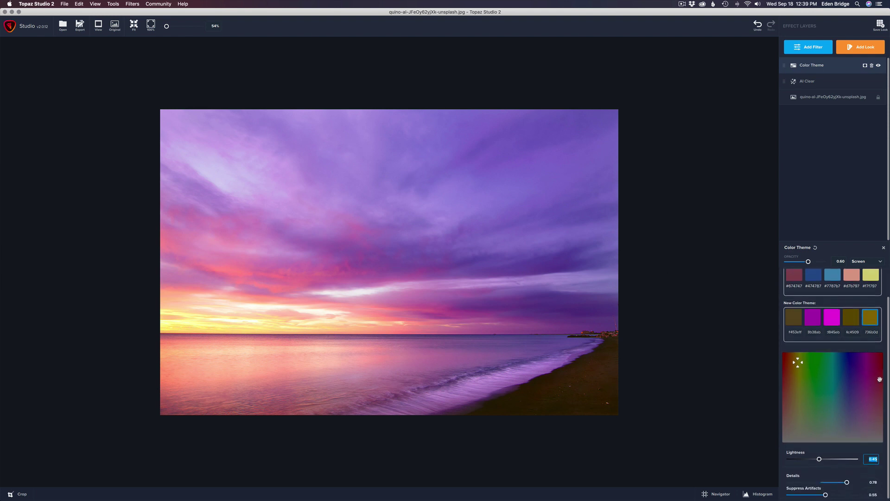
left_click_drag(868, 485, 726, 472)
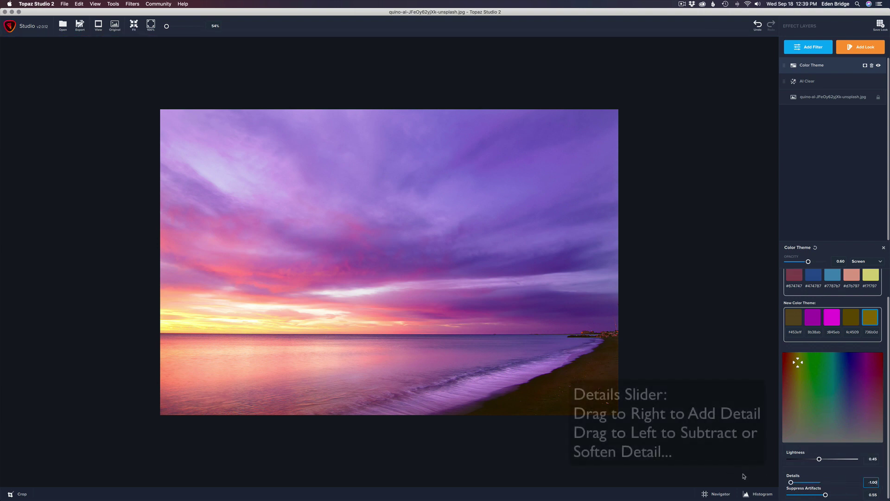
left_click_drag(792, 483, 843, 490)
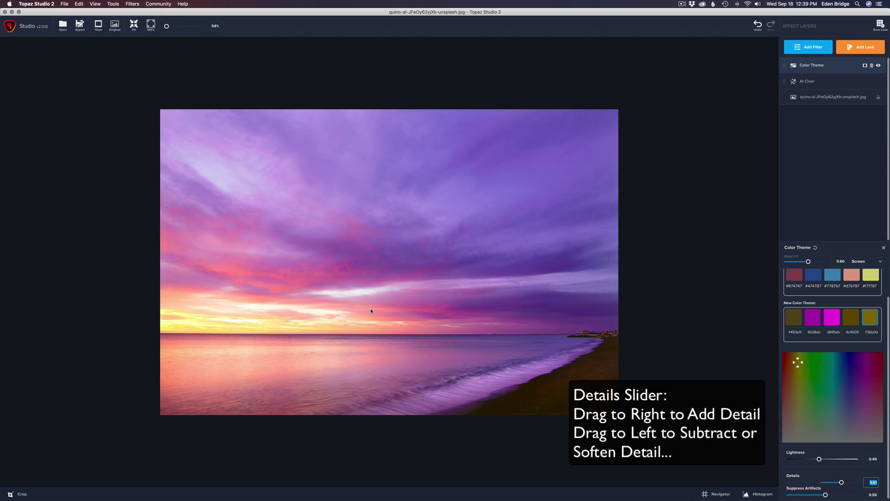
left_click_drag(842, 482, 845, 484)
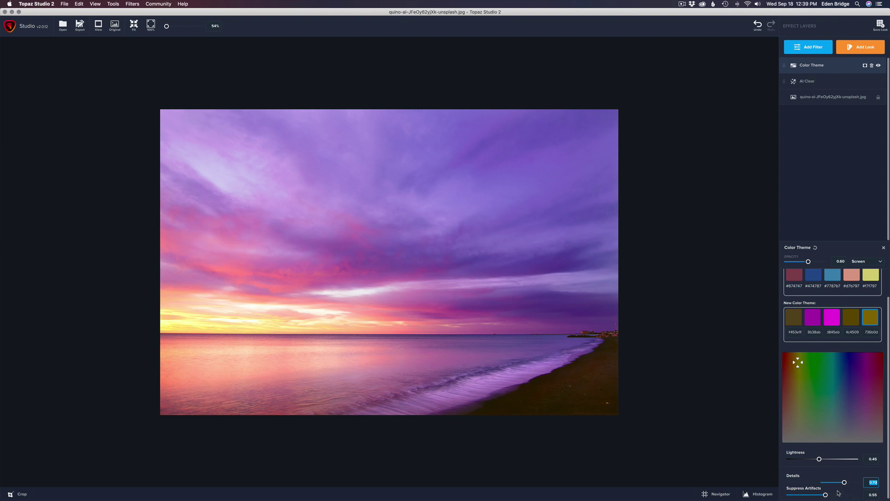
left_click_drag(845, 484, 842, 483)
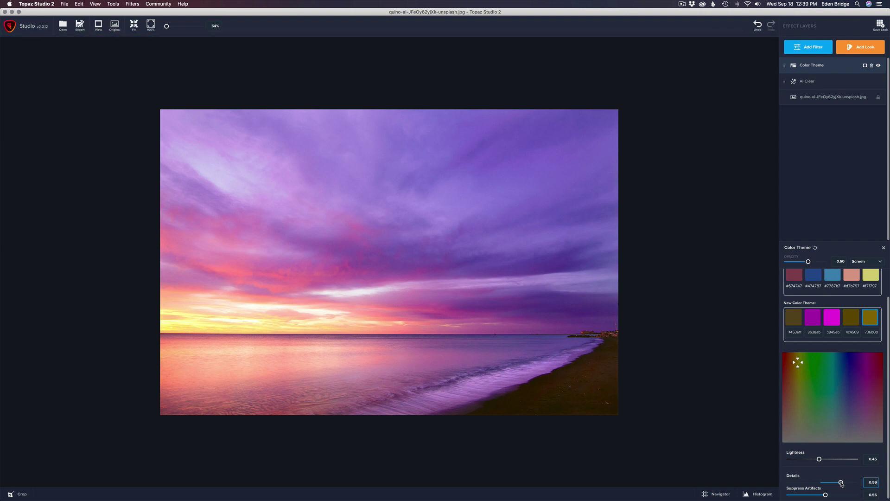